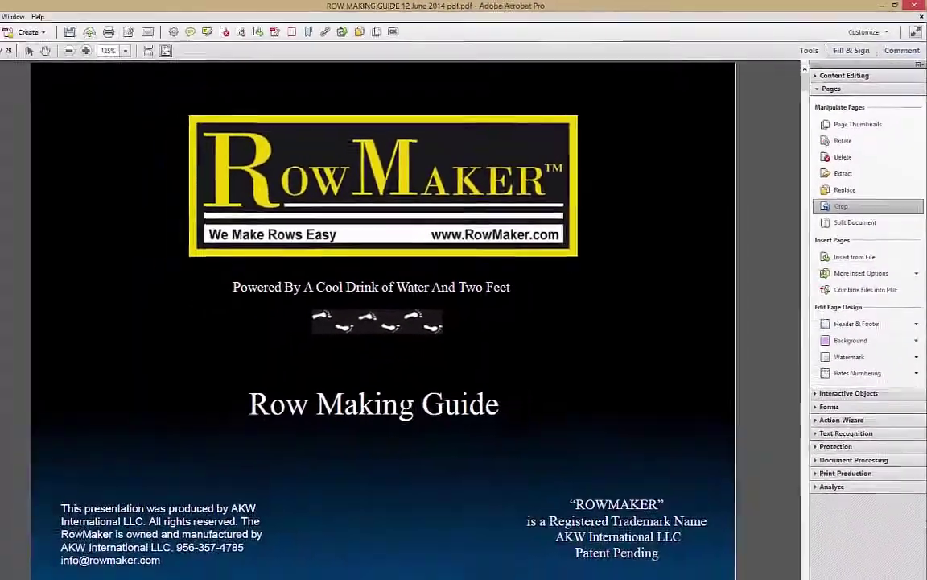
Switch to the Crop tool and mark a rectangle around the RowMaker logo on page 1
left_click(841, 206)
left_click_drag(186, 114, 588, 252)
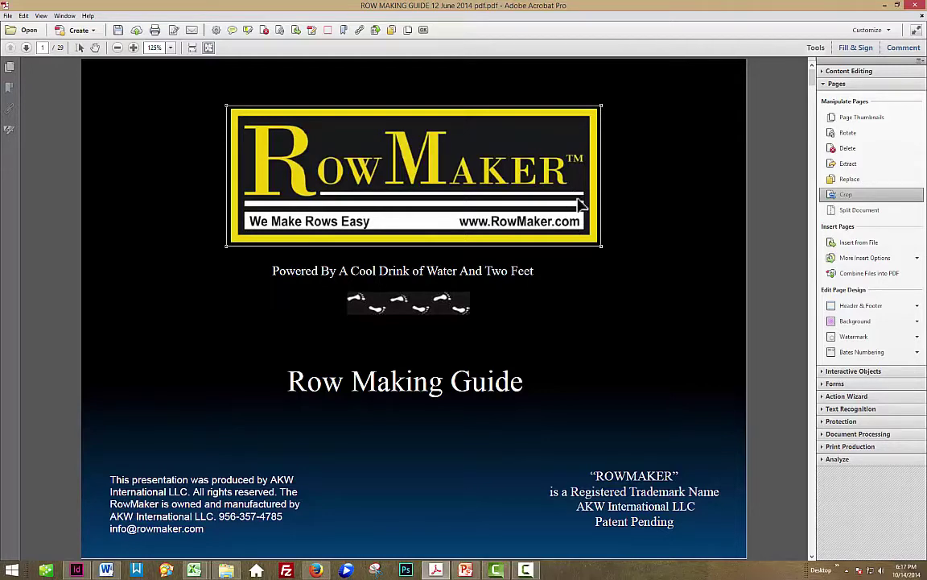
Open Set Page Boxes for the logo rectangle, review the CropBox margins and accept them to crop page 1
double_click(542, 188)
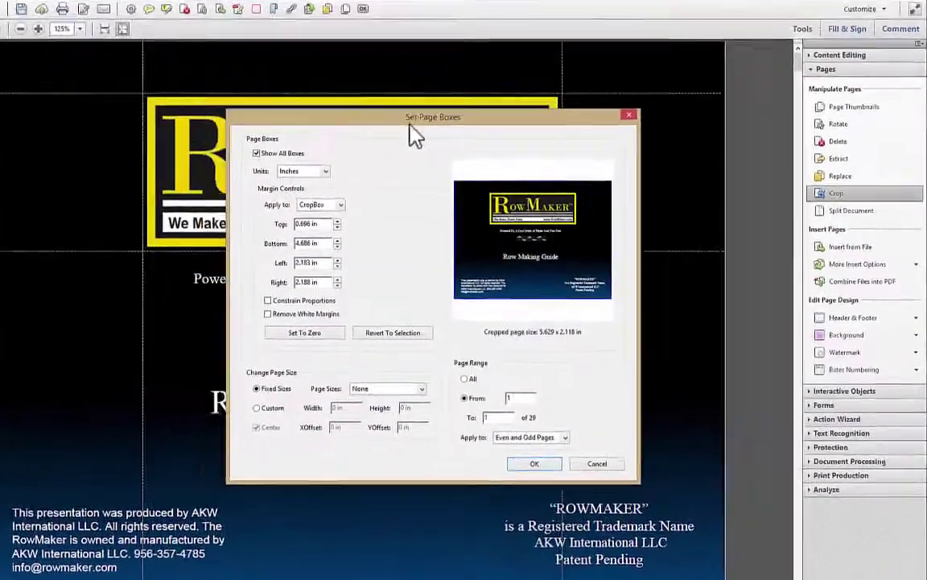
left_click_drag(441, 122, 611, 56)
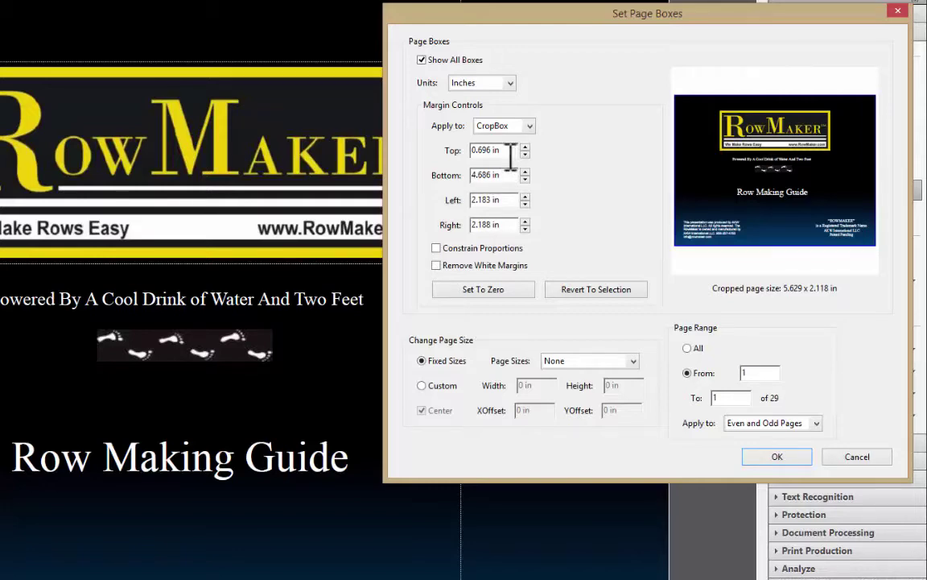
left_click_drag(482, 31, 474, 296)
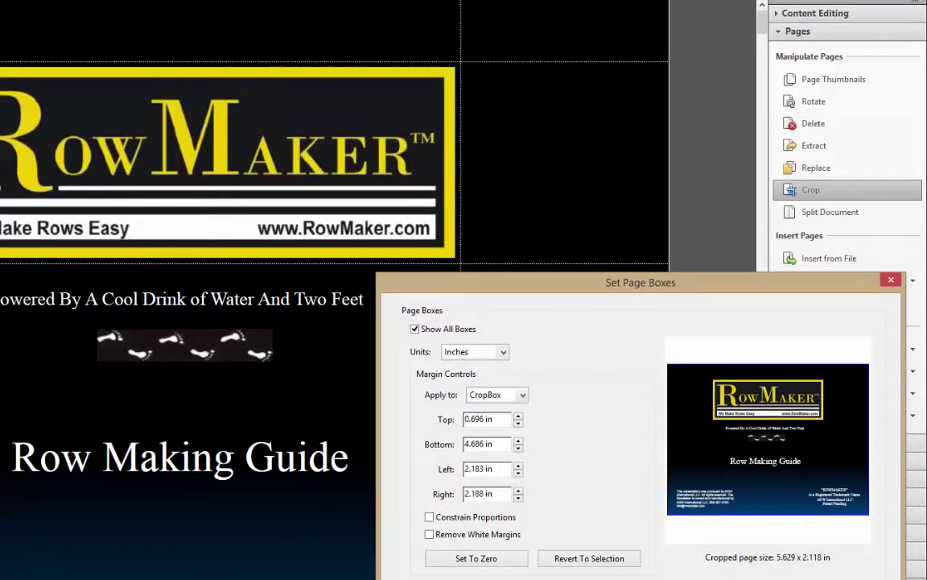
left_click_drag(595, 281, 595, 46)
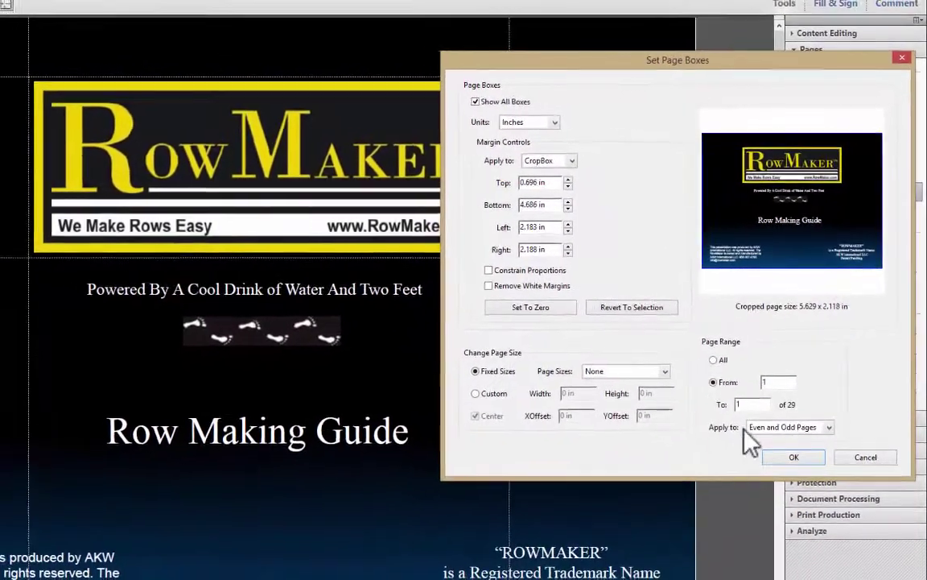
left_click(782, 468)
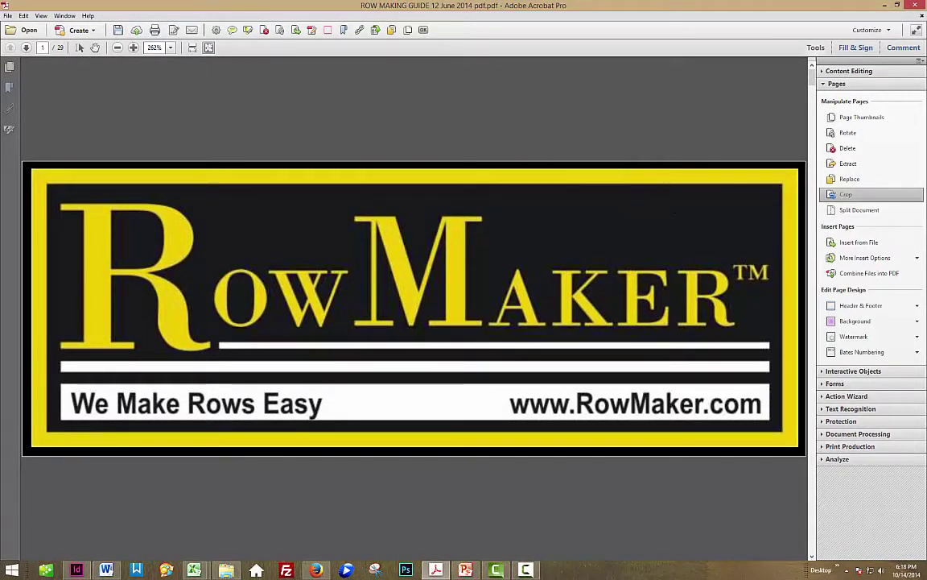
Mark a crop box over the letter M and open its Set Page Boxes margin settings
left_click_drag(396, 209, 578, 352)
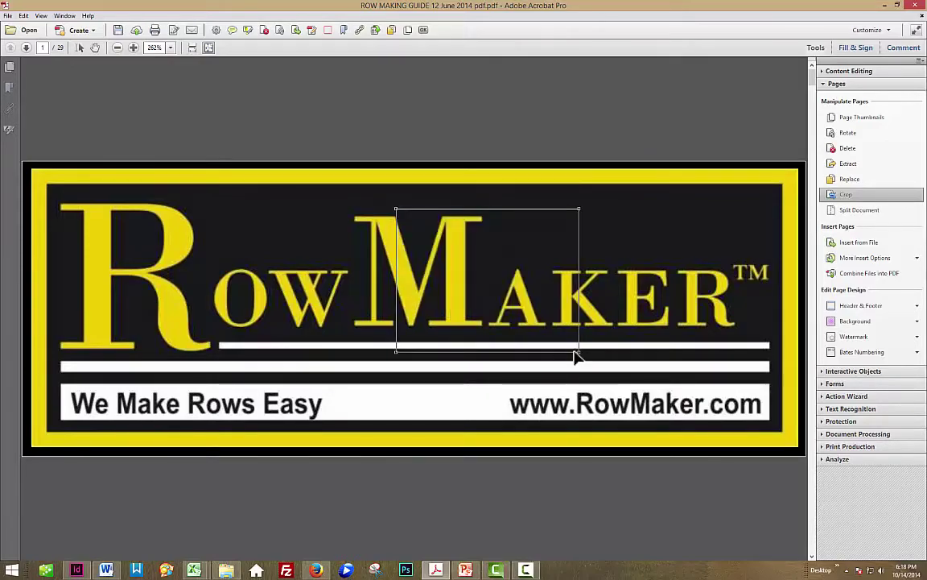
double_click(489, 256)
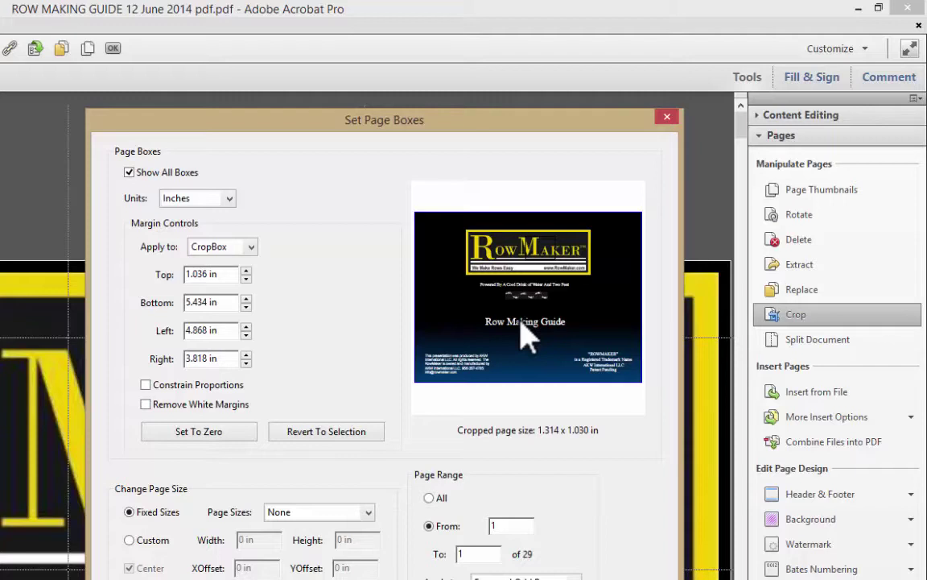
left_click_drag(202, 120, 420, 112)
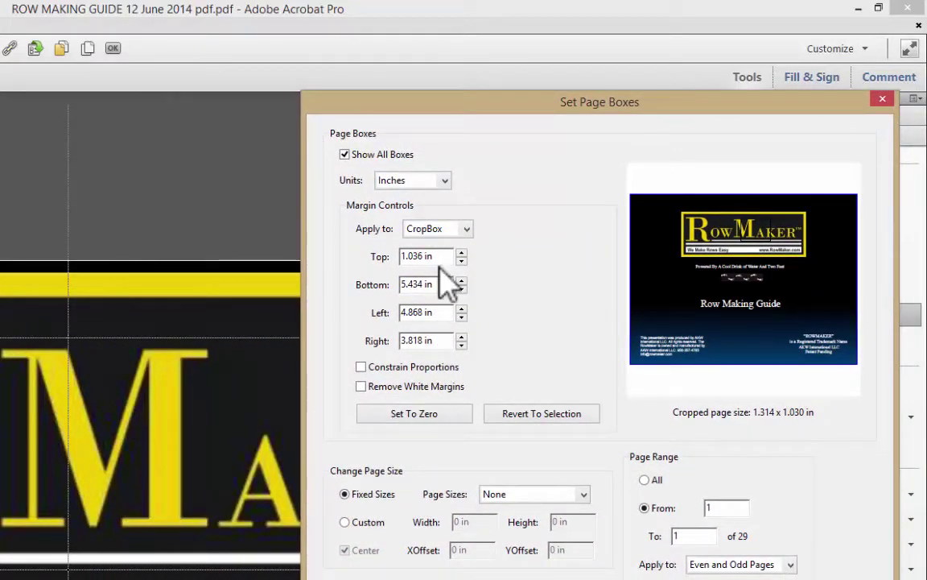
Set Top, Bottom, Left and Right crop margins to 0 and apply, restoring the 10.000 × 7.500 in page
left_click_drag(441, 257, 325, 223)
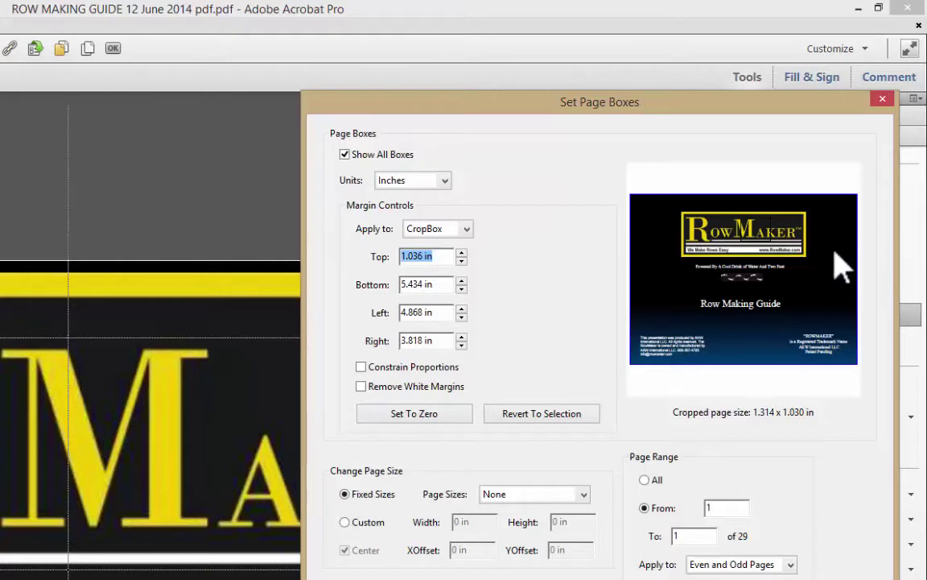
type("0")
key("Tab")
type("0")
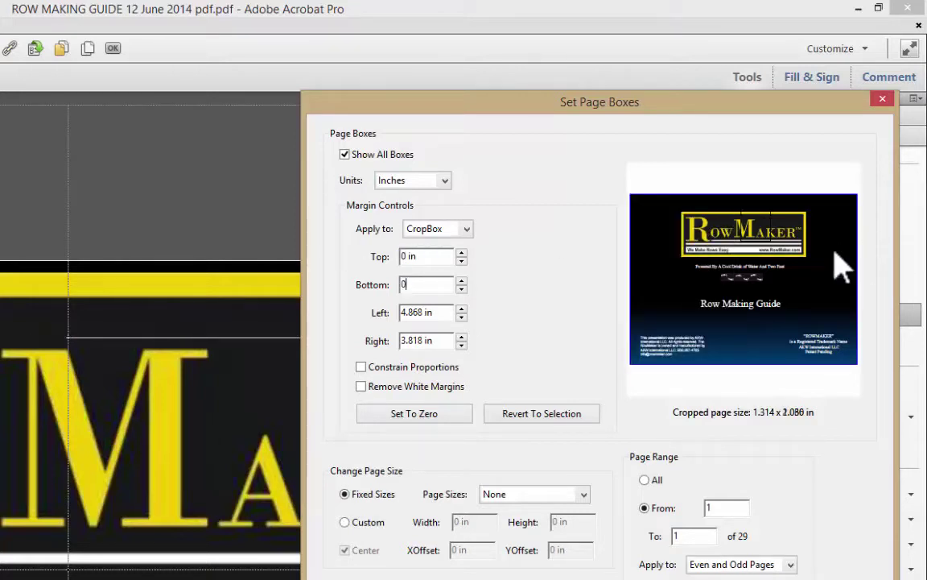
key("Tab")
type("0")
key("Tab")
type("0")
key("Tab")
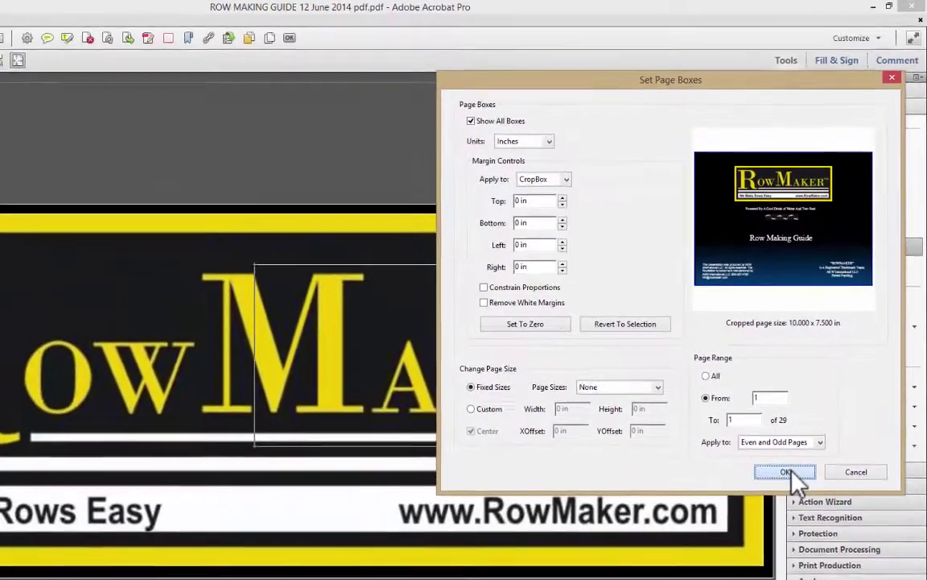
left_click(788, 473)
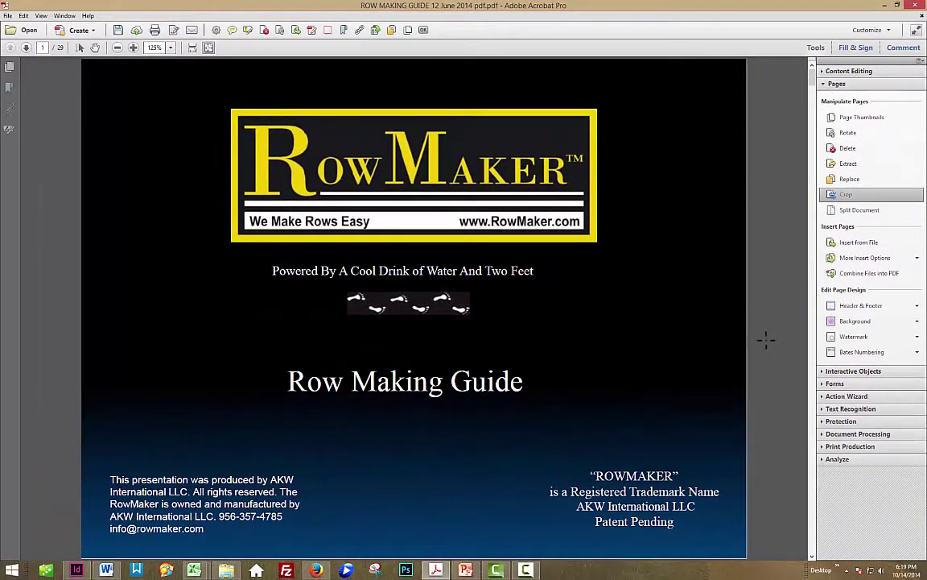
Drag a new crop rectangle on page 1 and open Set Page Boxes, showing a 1.400 × 3.119 in crop
left_click_drag(121, 81, 215, 288)
double_click(166, 140)
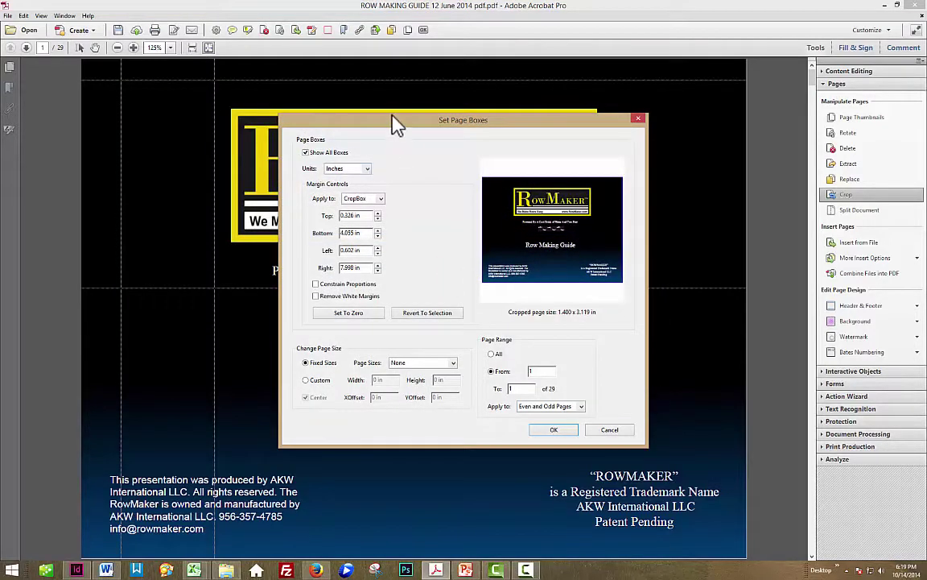
left_click_drag(394, 120, 395, 78)
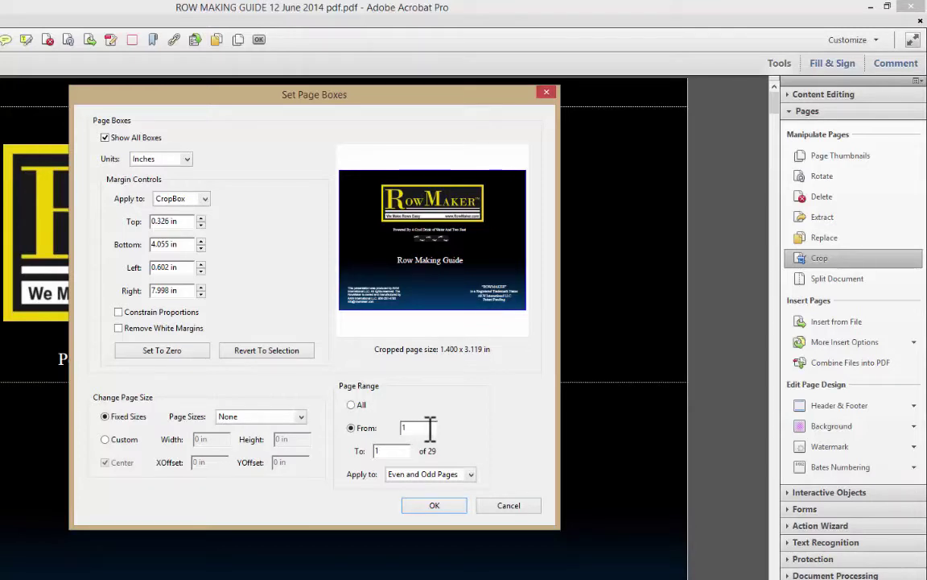
Extend the page range to end at page 29, applying to both even and odd pages
left_click(395, 451)
type("29")
key("Tab")
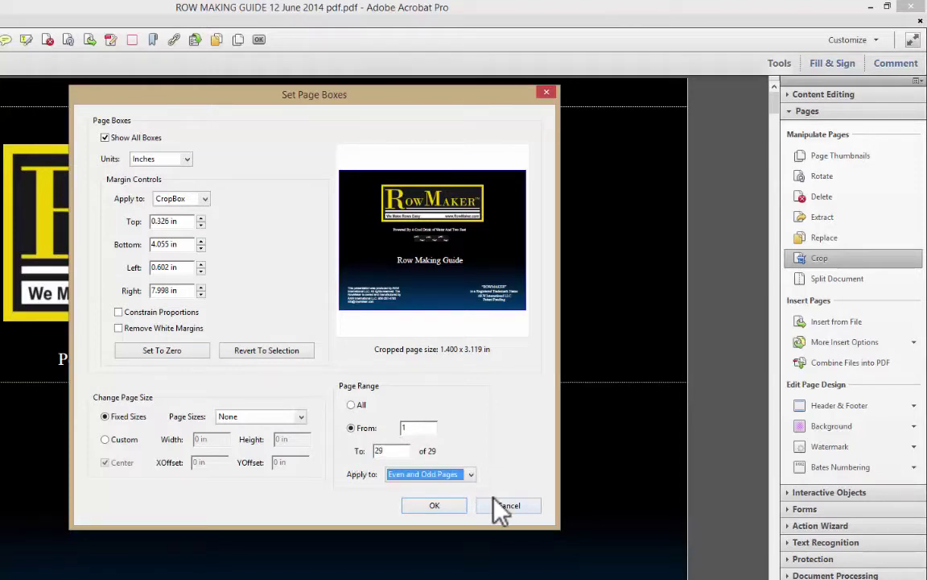
left_click(471, 474)
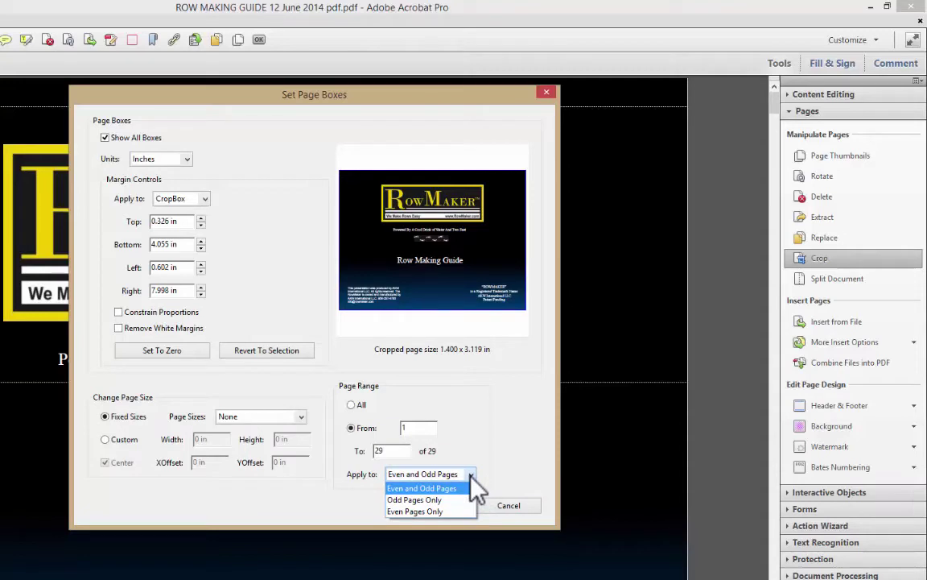
left_click(502, 460)
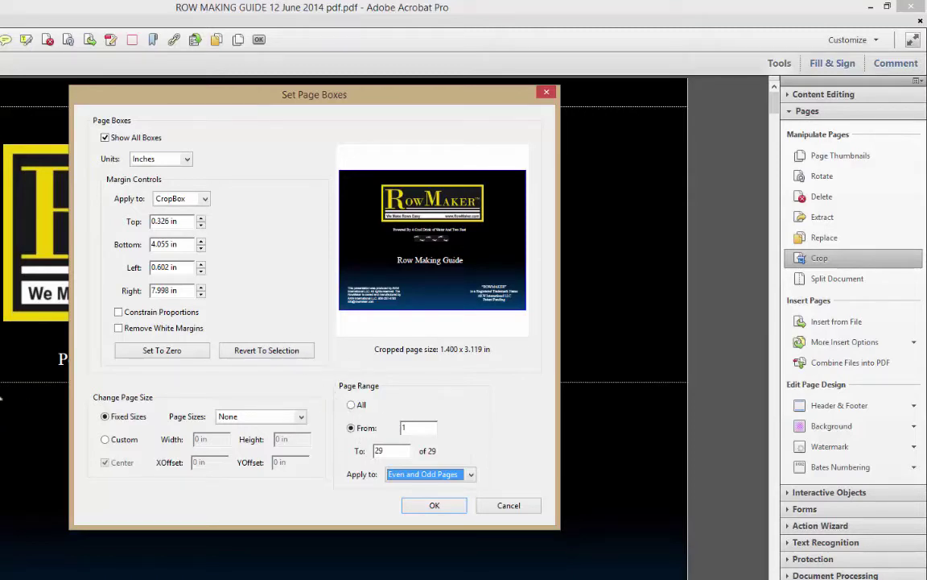
Enter crop margins Top 0.5, Bottom 0.5, Left 0.25, Right 0.25 in and apply them
left_click(190, 223)
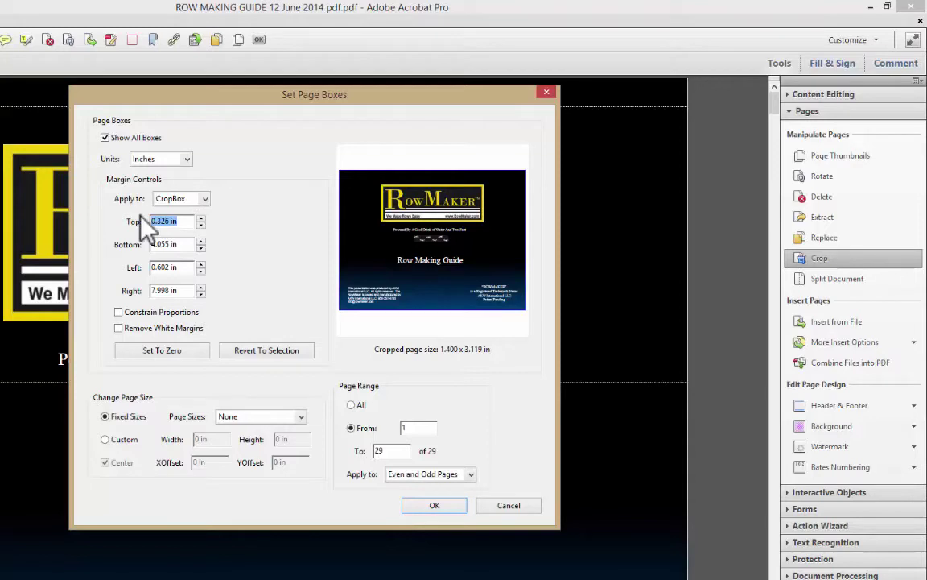
type("0.5")
key("Tab")
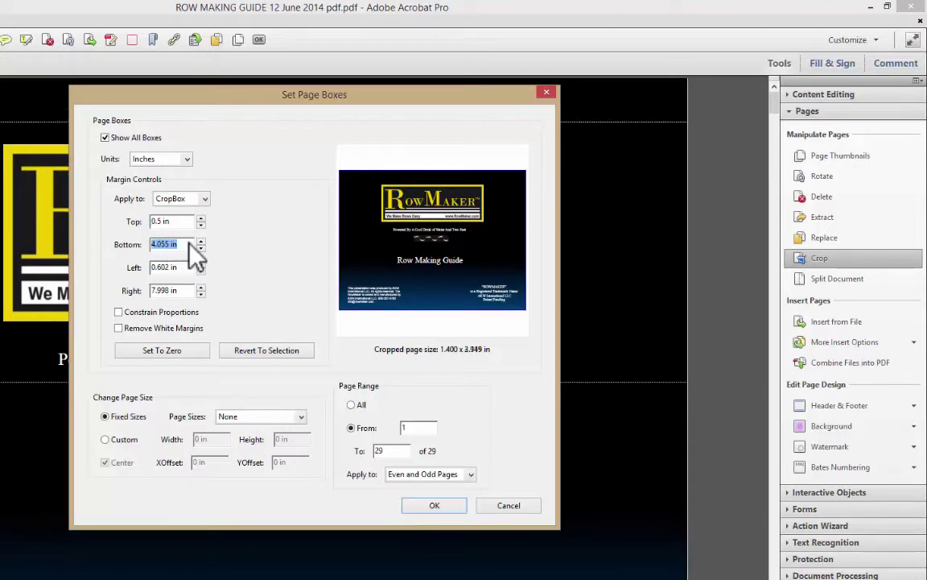
type("0.5")
key("Tab")
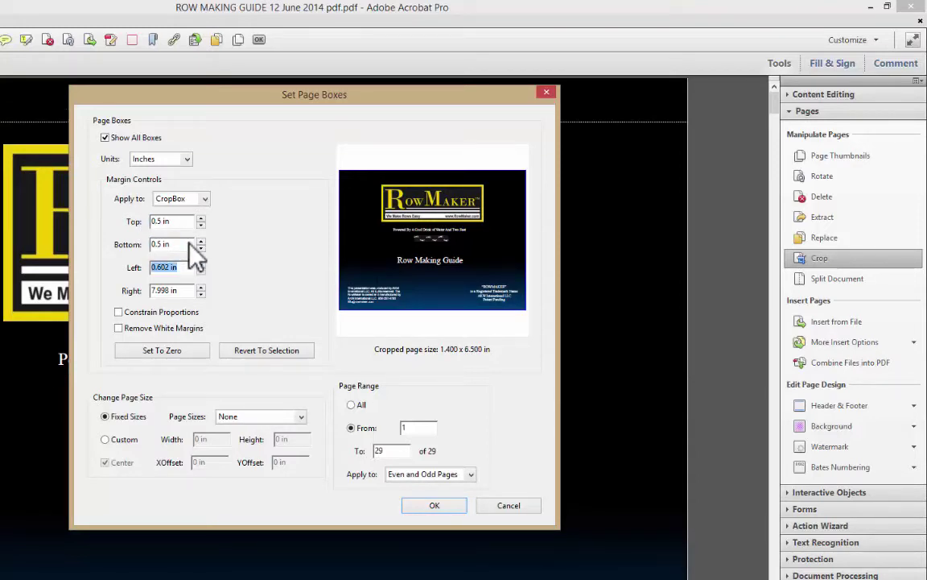
type("0.25")
key("Tab")
type("0.25")
key("Tab")
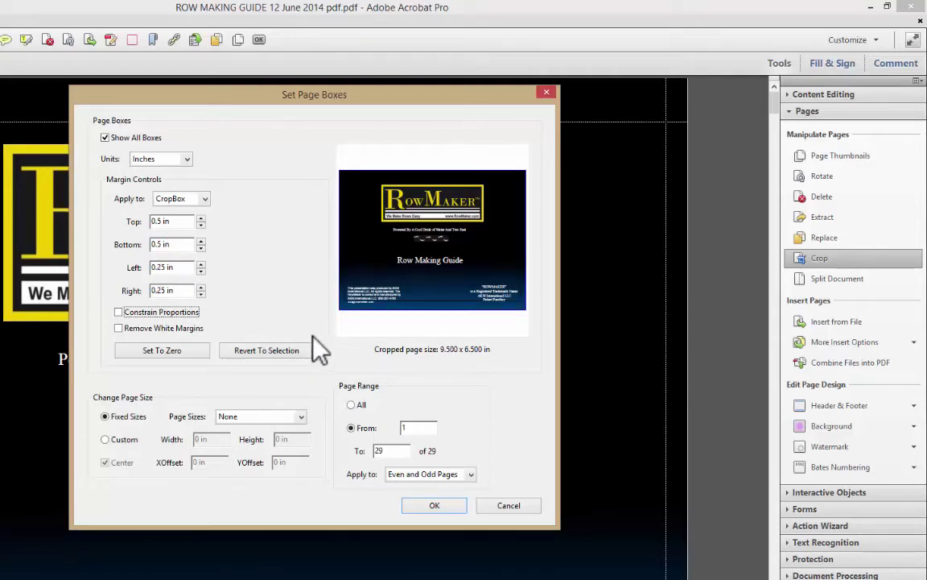
left_click(433, 506)
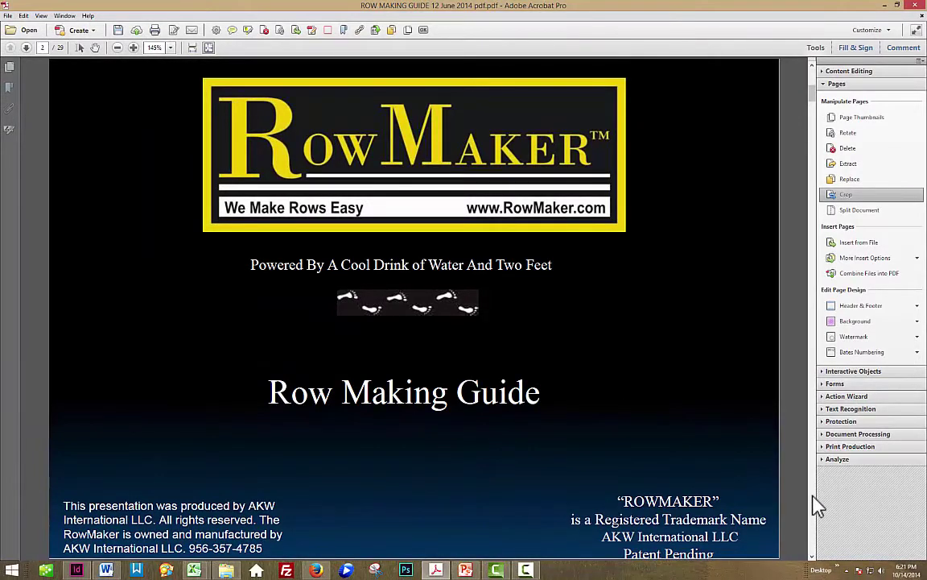
Scroll down through the guide from page 1 to page 8 to inspect the cropped pages
scroll(813, 503, "down", 3)
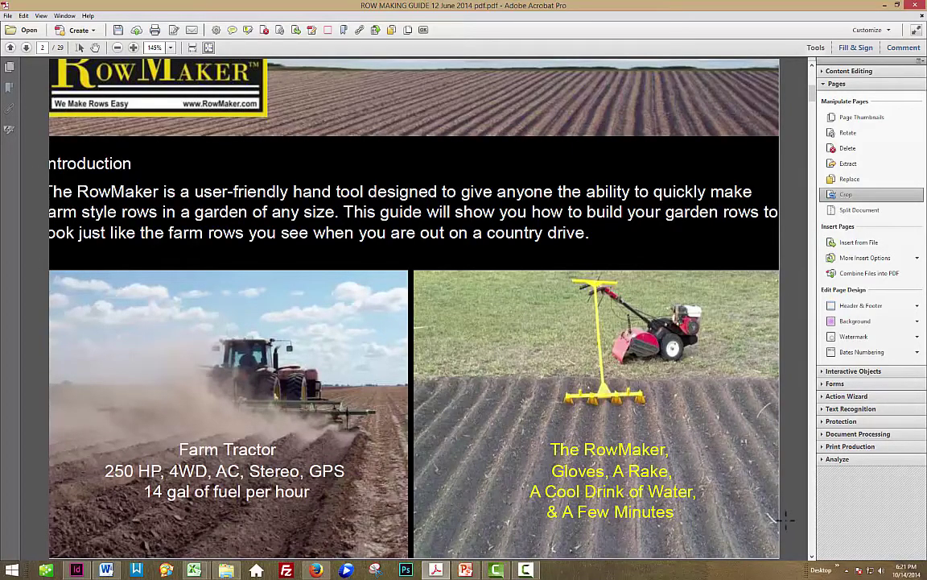
scroll(817, 543, "down", 3)
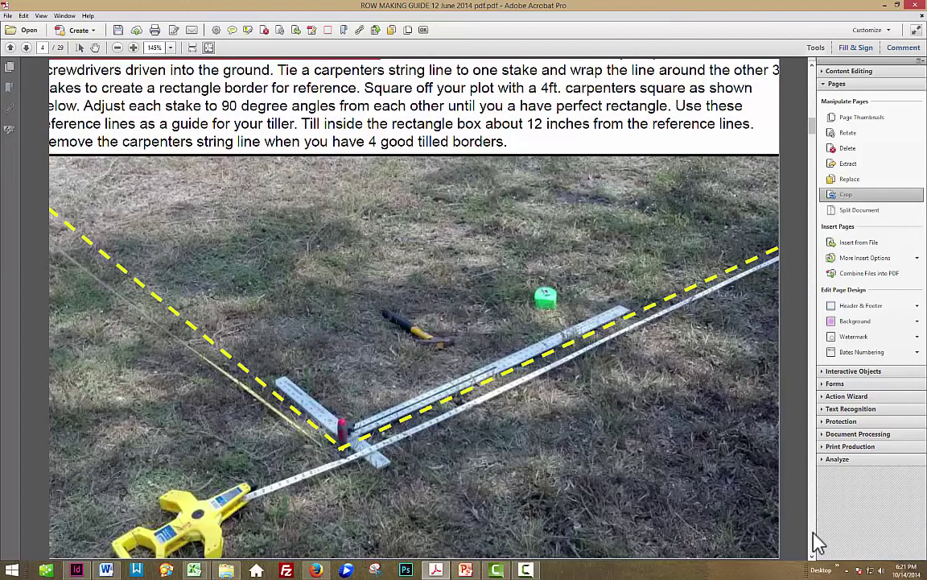
scroll(817, 544, "down", 9)
scroll(817, 543, "down", 6)
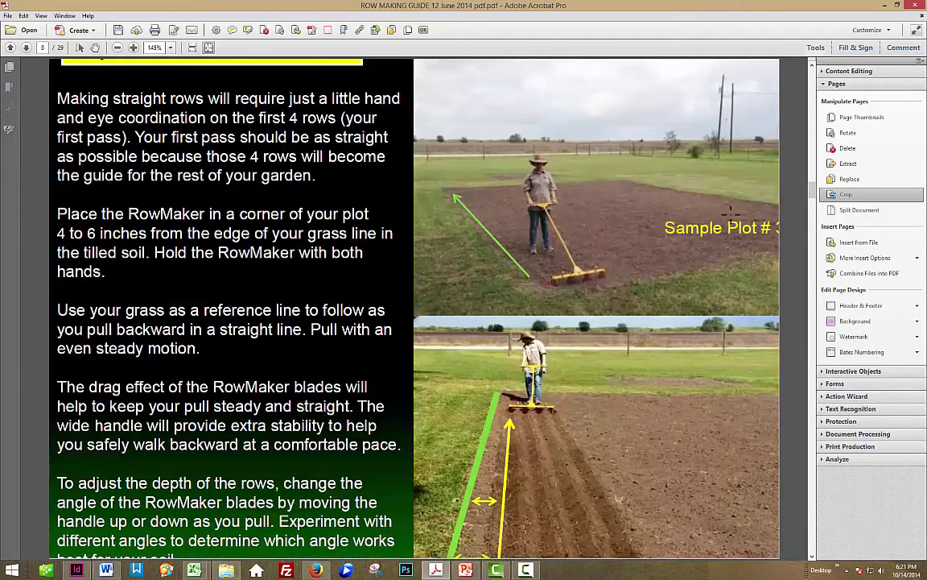
Mark a crop box over page 8's upper photo, open Set Page Boxes and zero its margins
left_click_drag(393, 113, 486, 211)
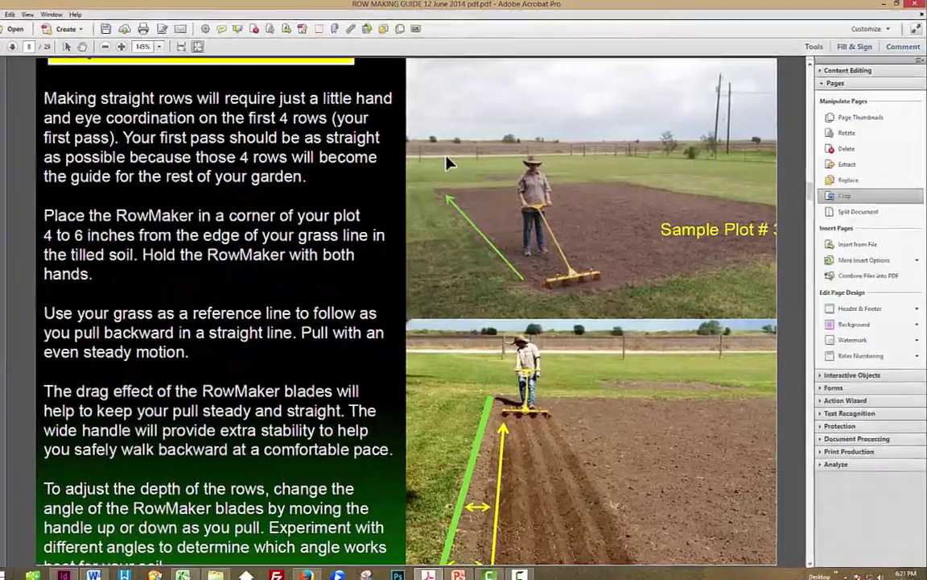
double_click(445, 161)
double_click(300, 224)
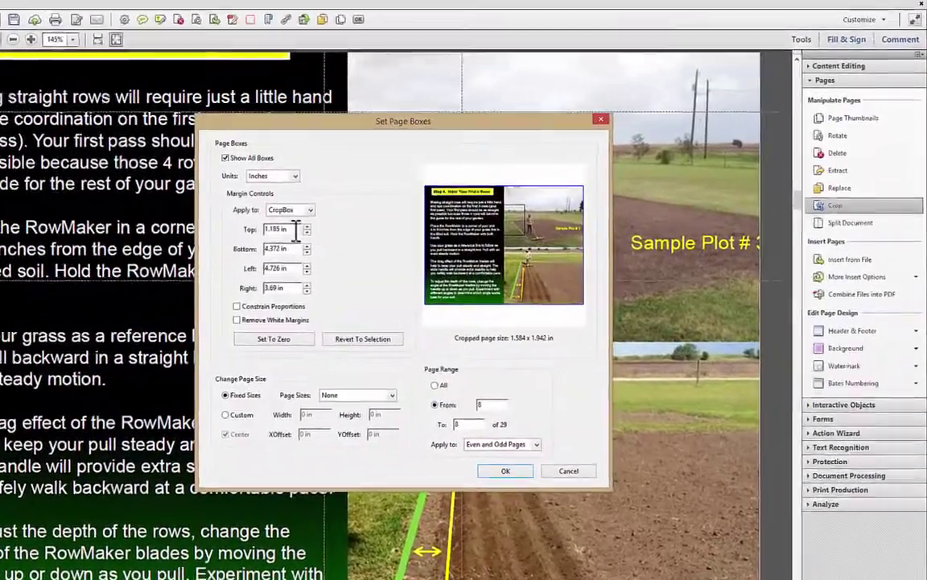
type("0")
key("Tab")
type("0")
key("Tab")
type("0")
key("Tab")
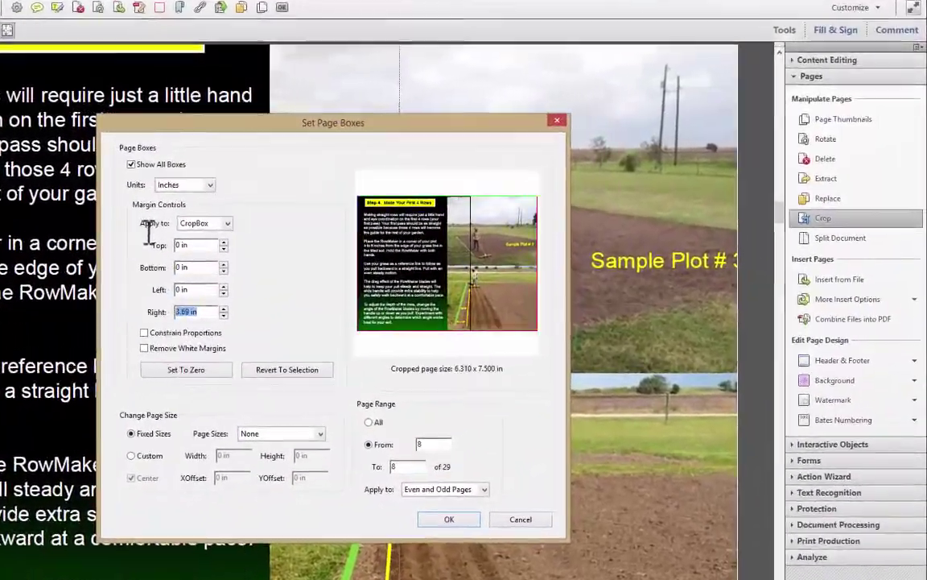
type("0")
key("Tab")
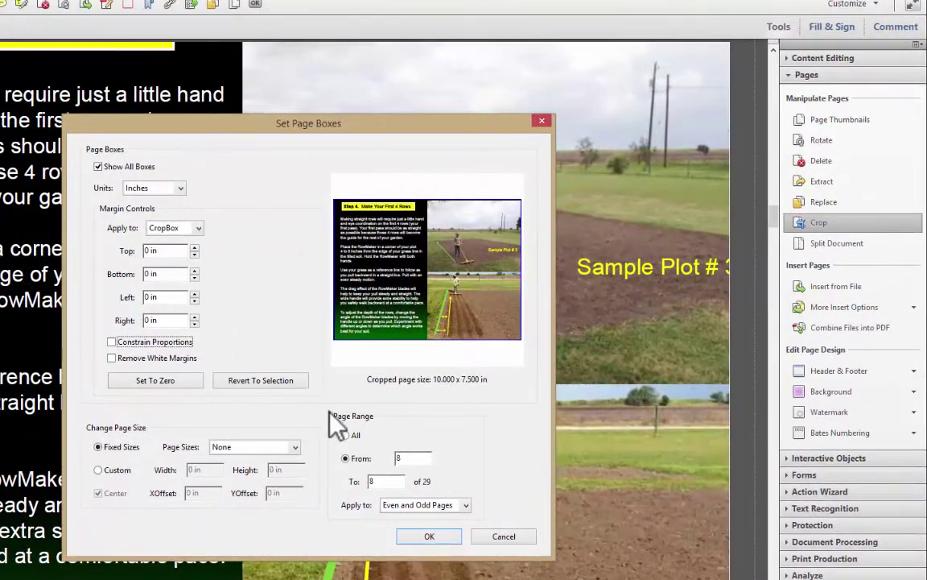
Set the page range to pages 1 through 29
double_click(407, 458)
type("1")
key("Tab")
type("29")
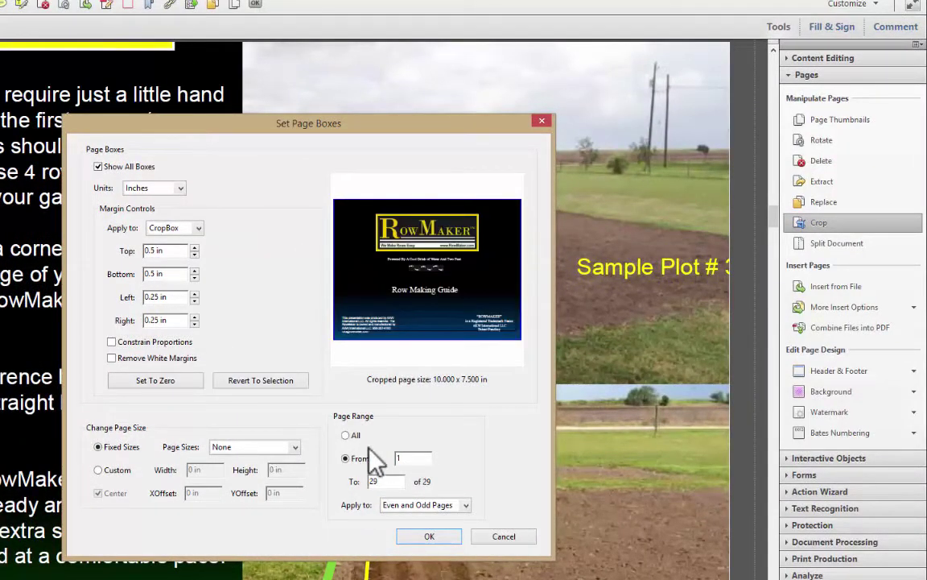
key("Tab")
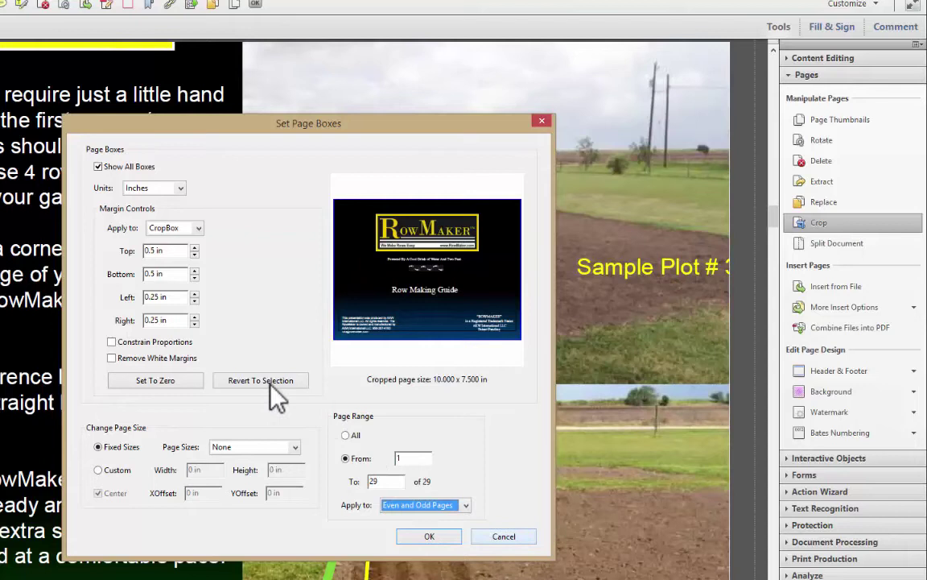
Re-enter 0 for Top, Bottom, Left and Right margins and apply to all 29 pages
left_click(116, 247)
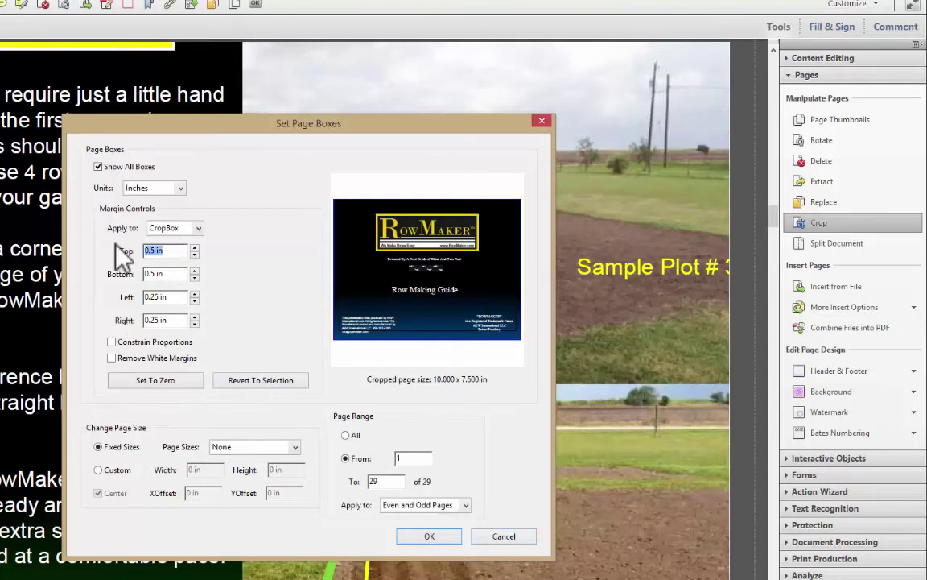
type("0")
key("Tab")
type("0")
key("Tab")
type("0")
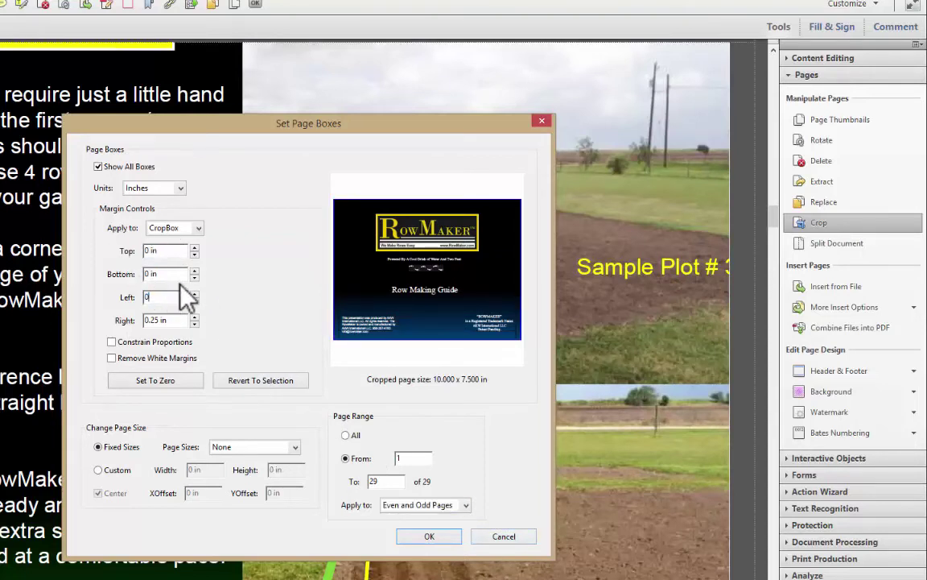
key("Tab")
type("0")
key("Tab")
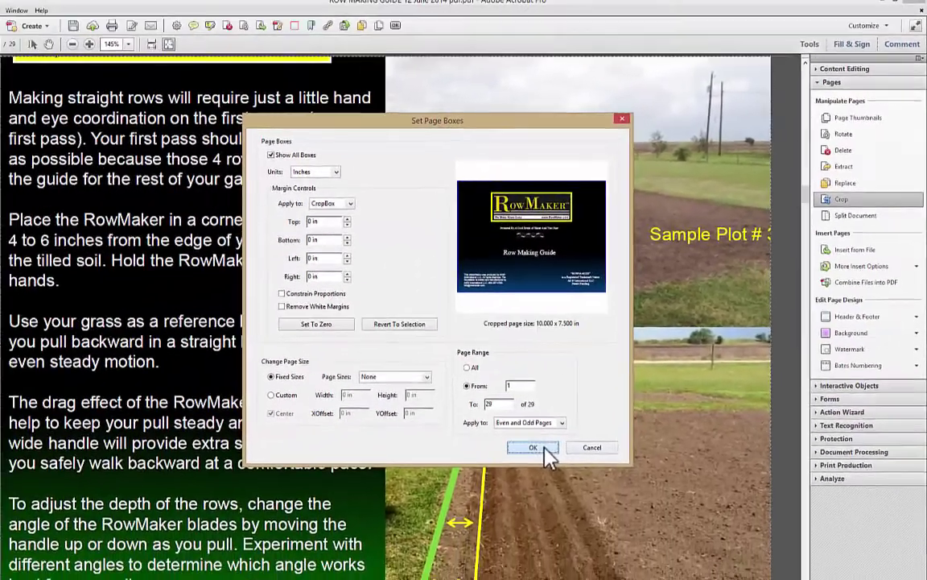
left_click(429, 536)
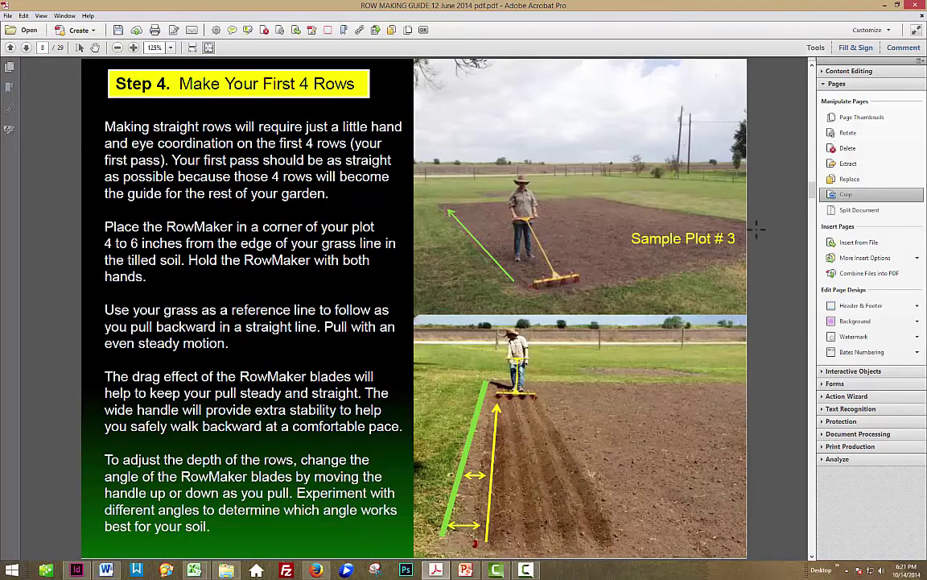
key("Home")
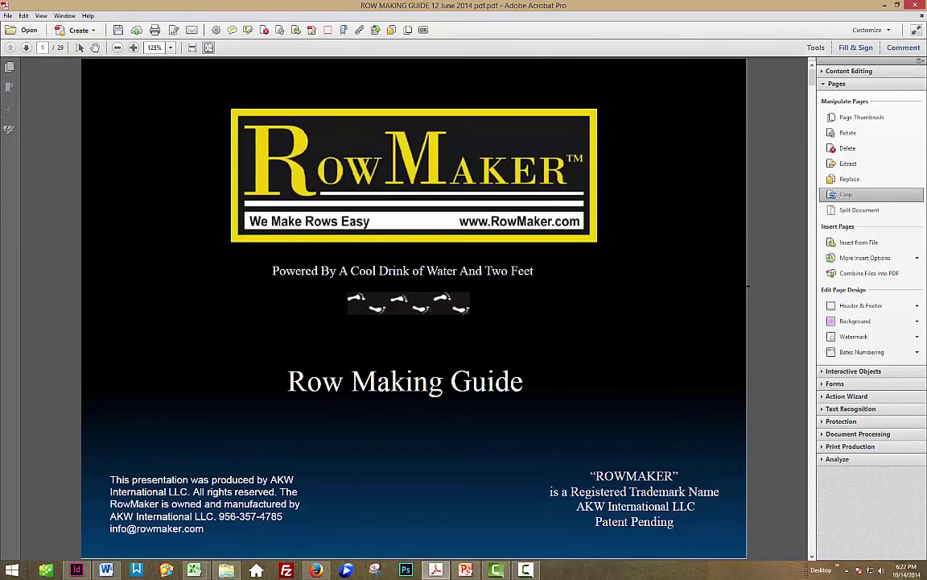